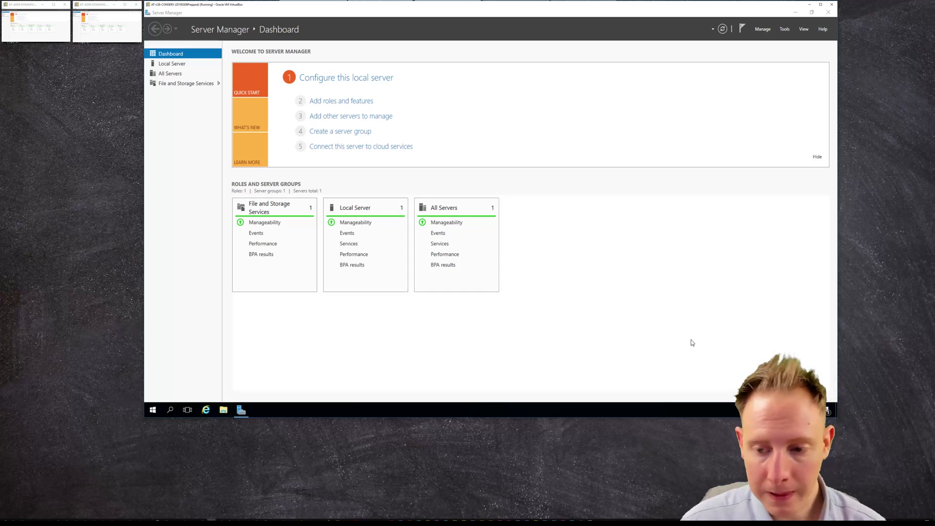
# - Open Task Manager, show the memory performance graph, and move its window clear of the Server Manager tiles
pyautogui.rightClick(809, 408)
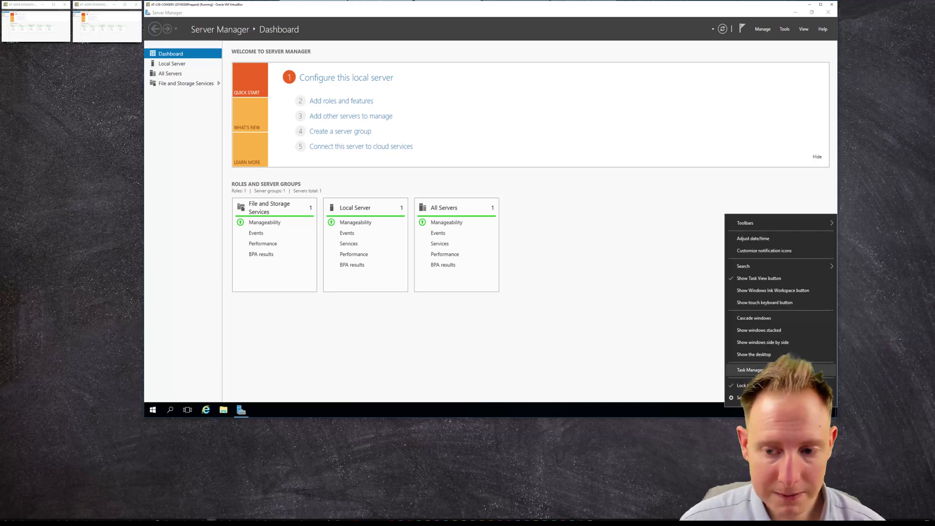
pyautogui.click(753, 370)
pyautogui.click(232, 82)
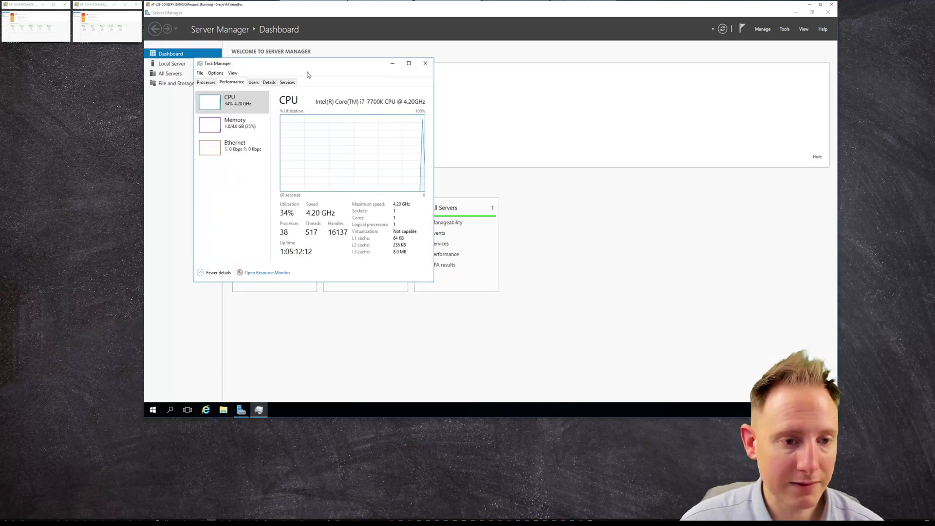
pyautogui.moveTo(292, 63); pyautogui.dragTo(562, 99)
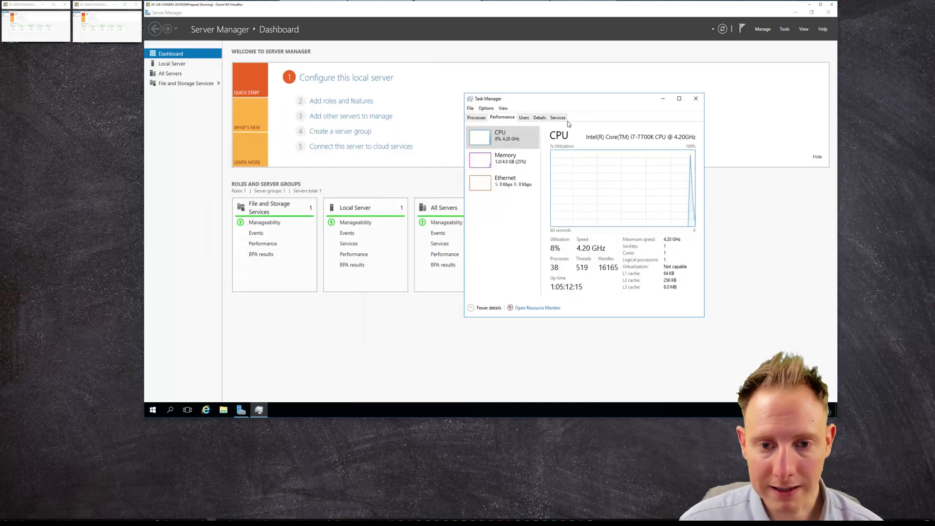
pyautogui.click(498, 168)
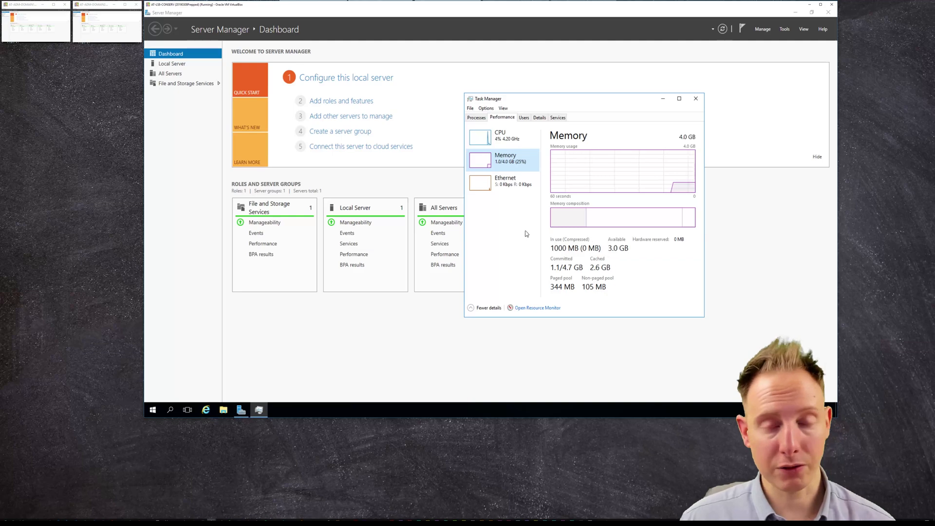
pyautogui.moveTo(669, 135); pyautogui.dragTo(710, 180)
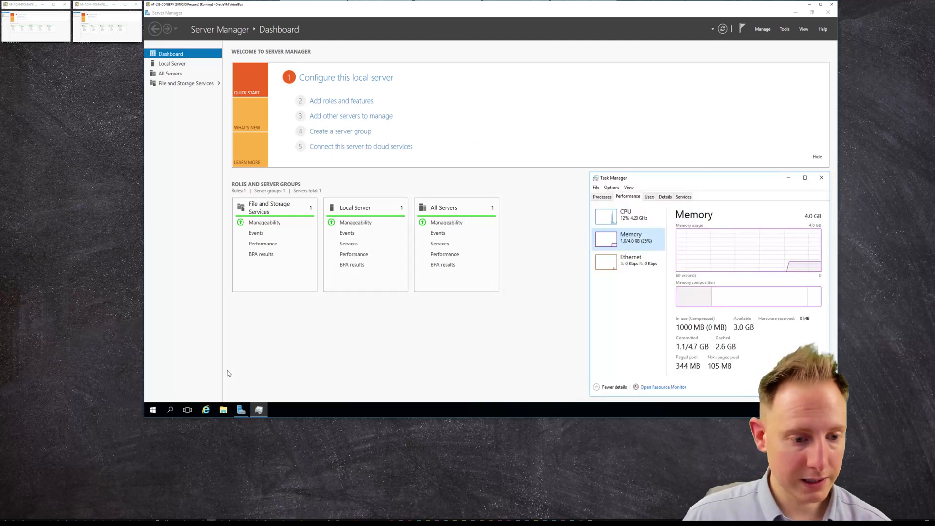
# - In File Explorer, browse the My_Book network drive to the Software\ITS\LanSchool folder
pyautogui.click(223, 409)
pyautogui.click(314, 180)
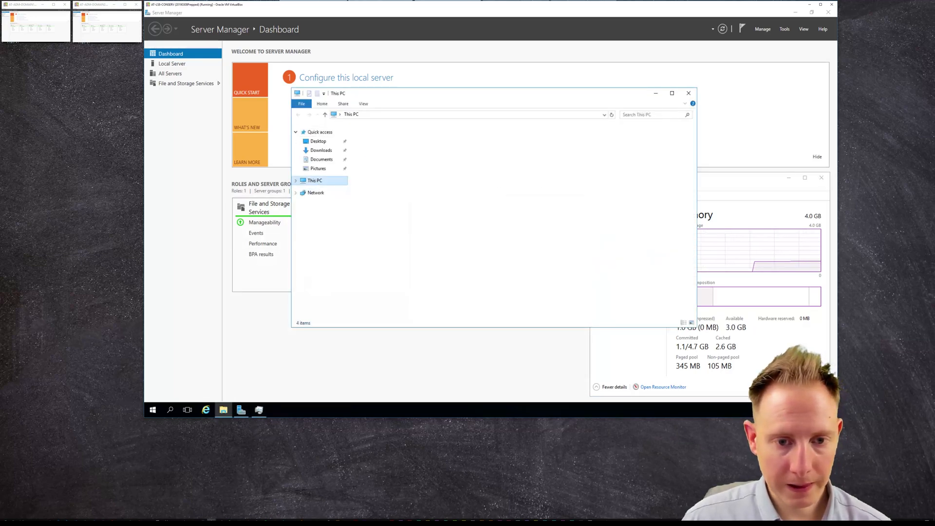
pyautogui.doubleClick(401, 228)
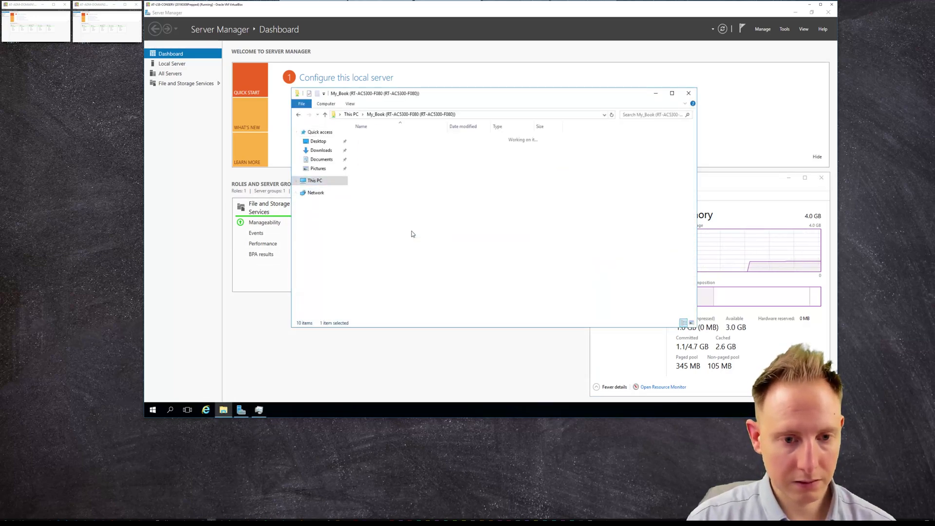
pyautogui.press('s')
pyautogui.press('Return')
pyautogui.press('i')
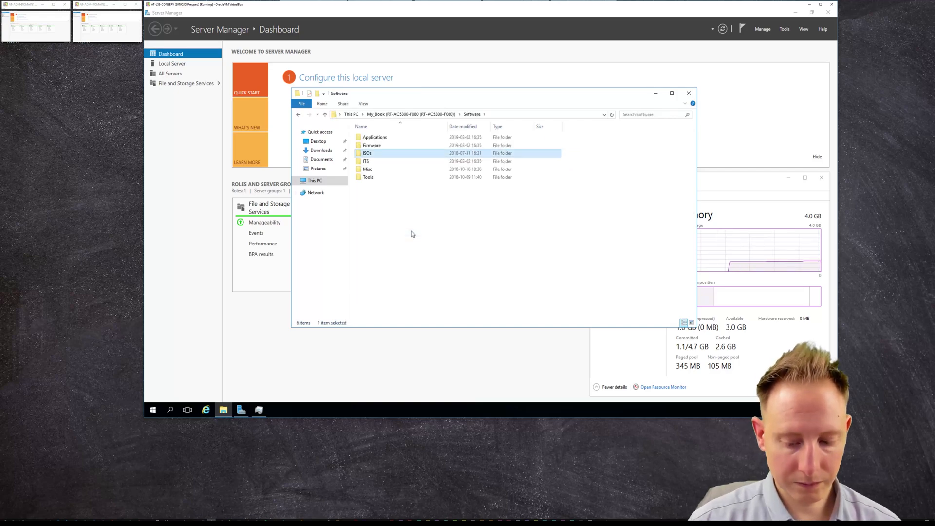
pyautogui.press('Return')
pyautogui.press('s')
pyautogui.press('Up')
pyautogui.press('Up')
pyautogui.press('Return')
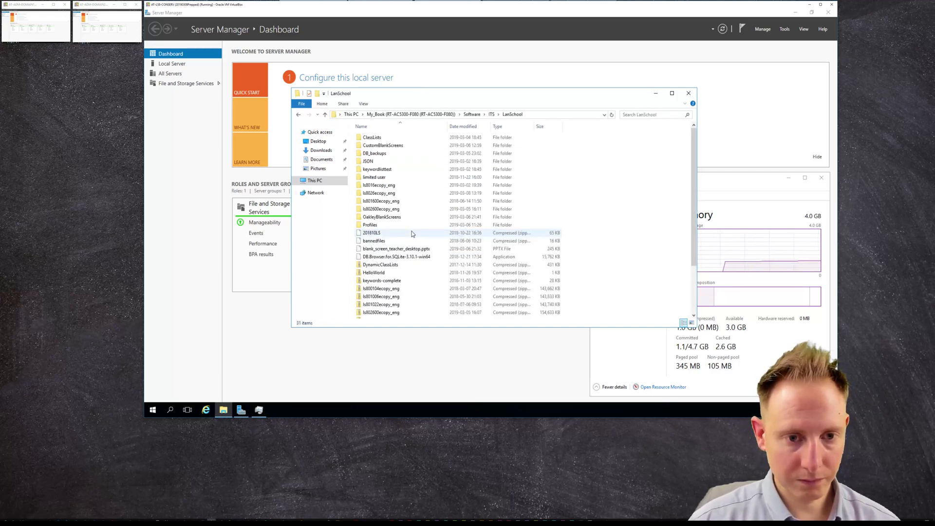
# - Open the ConnectionServer folder inside ls802600ecopy_eng\Windows
pyautogui.click(379, 210)
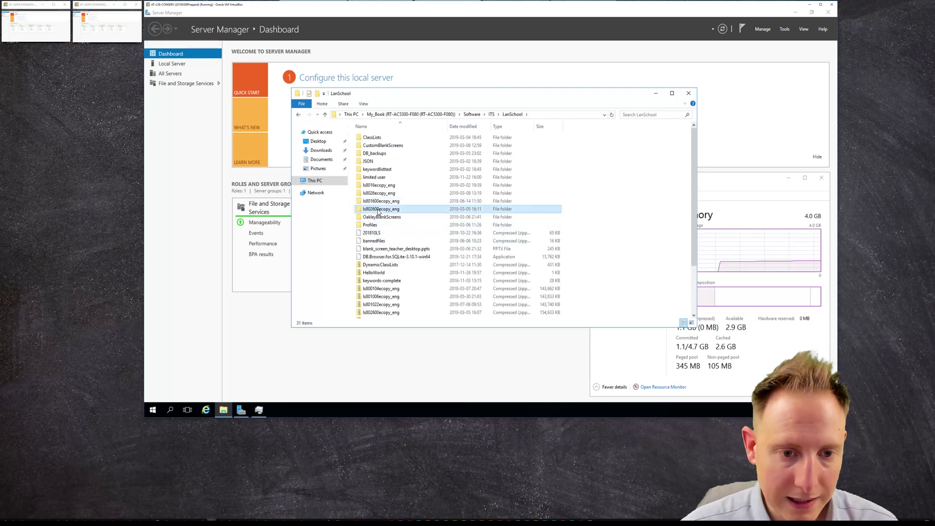
pyautogui.press('Return')
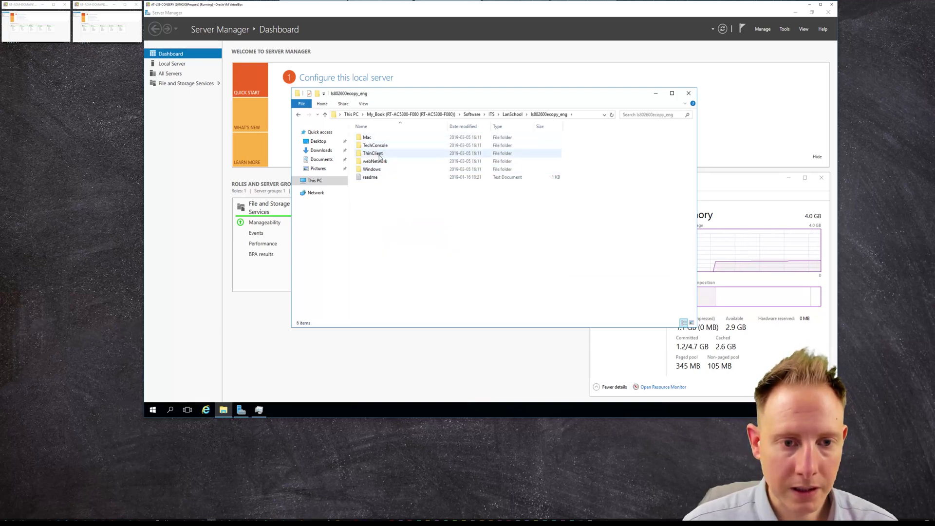
pyautogui.click(381, 170)
pyautogui.press('Return')
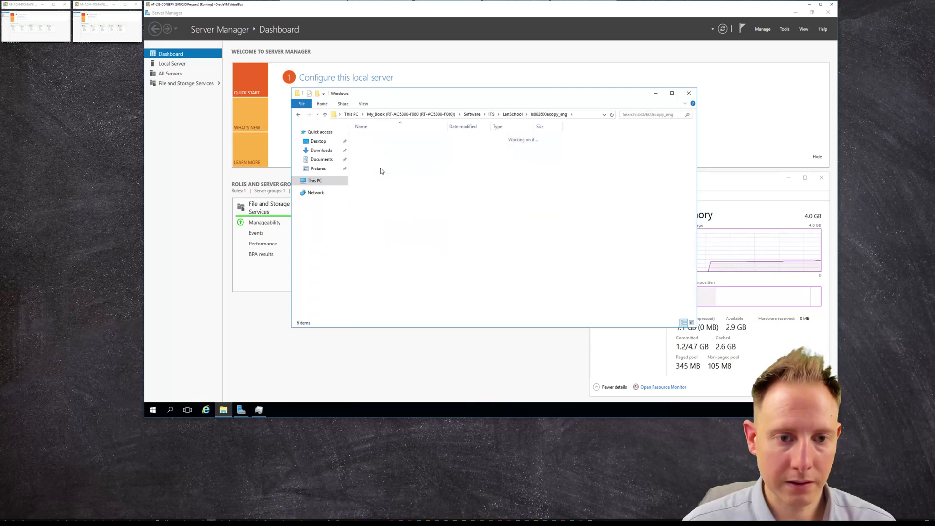
pyautogui.click(387, 139)
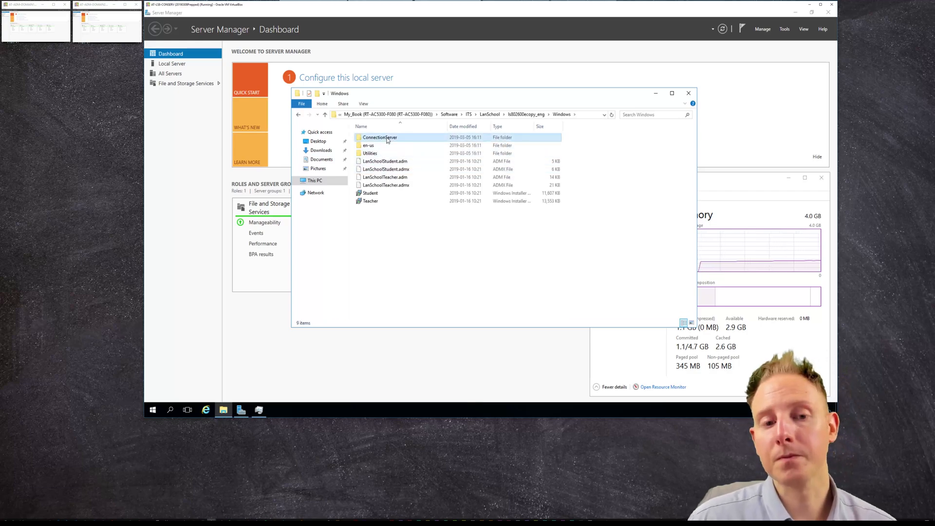
pyautogui.doubleClick(388, 139)
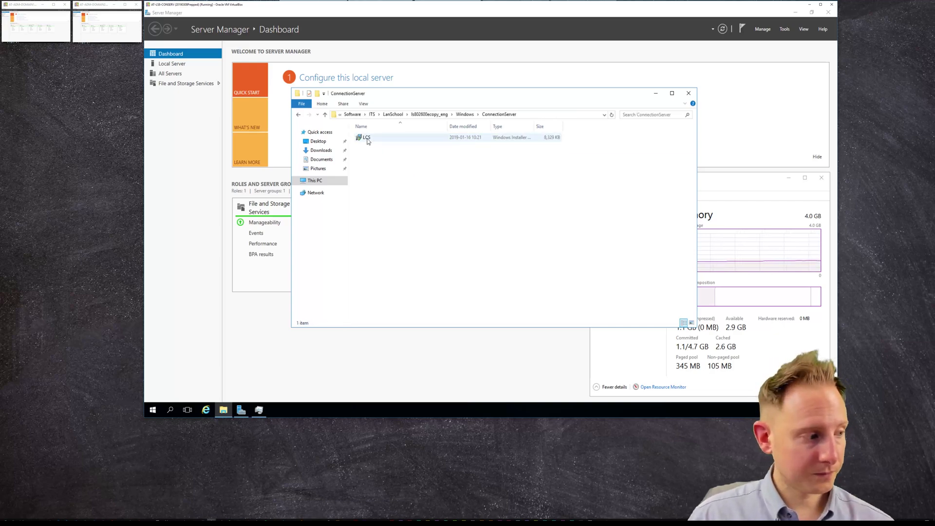
# - Launch the LCS installer, allow it to run, close File Explorer, and show the CPU graph in Task Manager
pyautogui.click(367, 140)
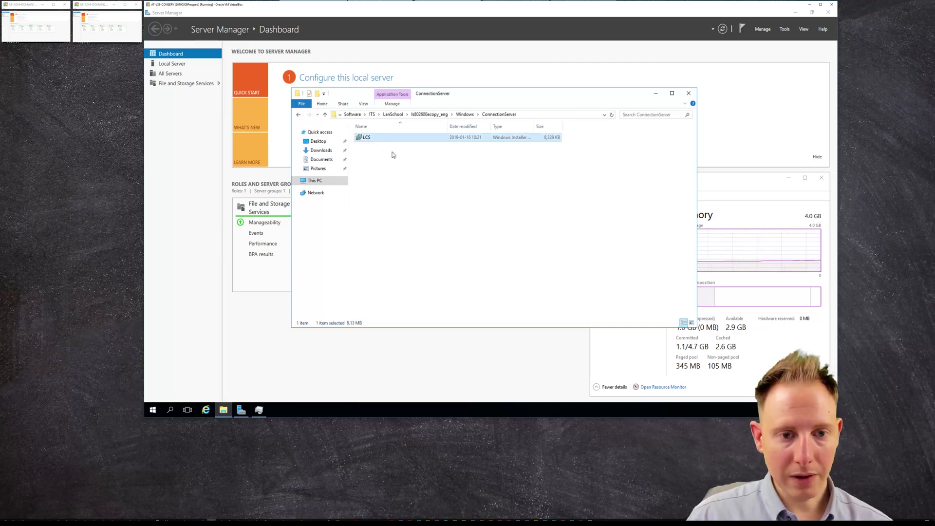
pyautogui.rightClick(369, 142)
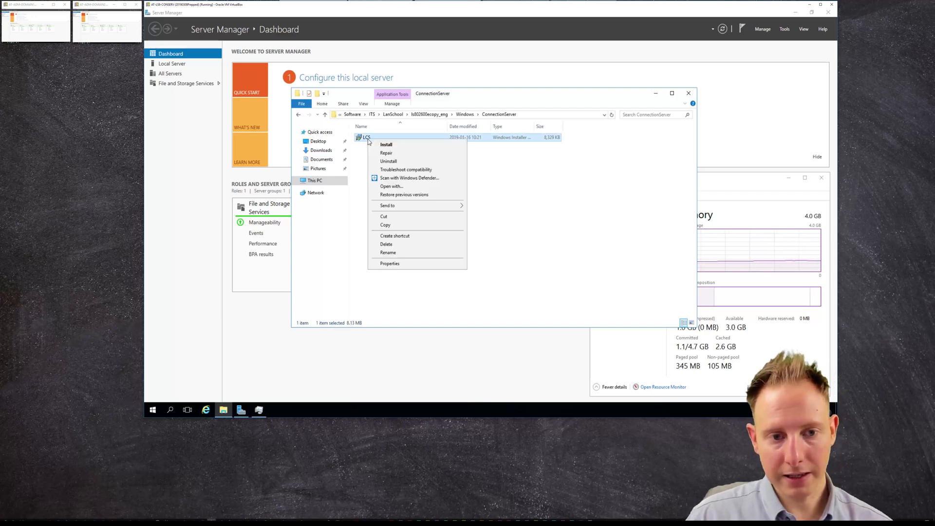
pyautogui.click(402, 144)
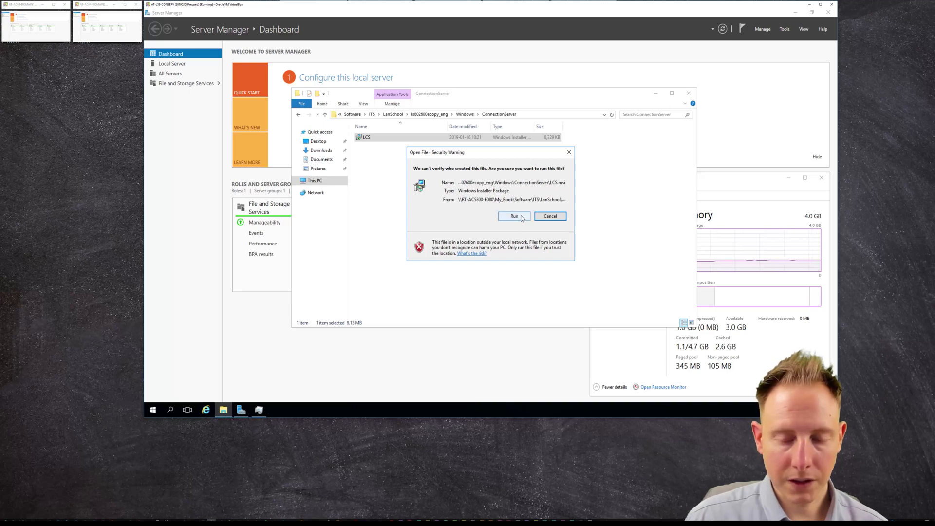
pyautogui.click(525, 218)
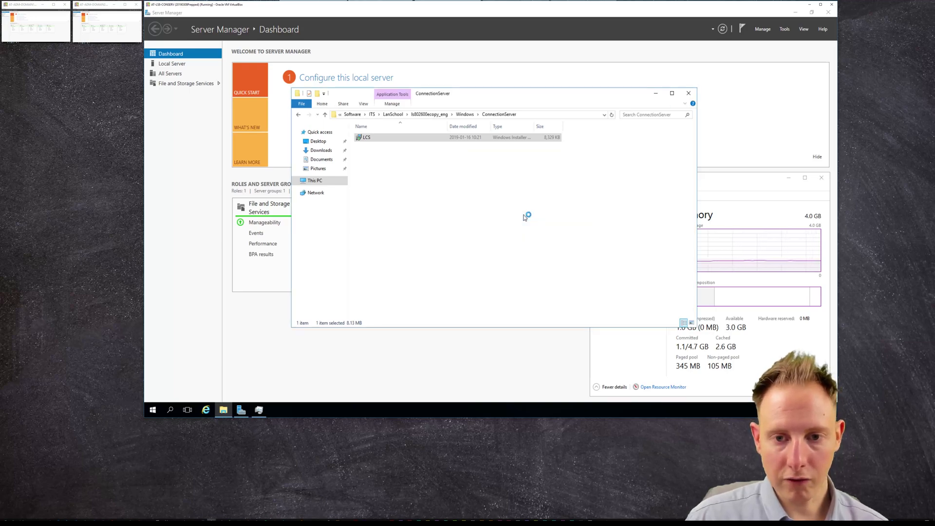
pyautogui.click(688, 93)
pyautogui.click(614, 215)
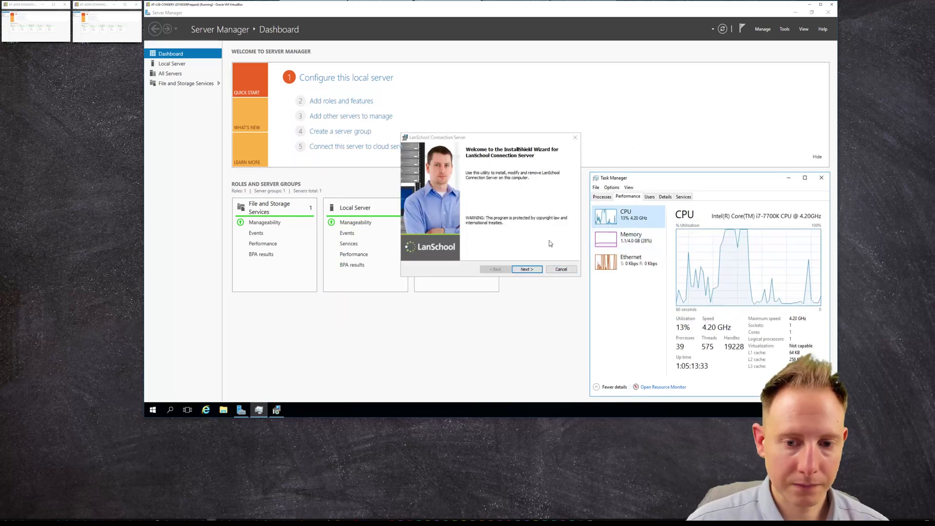
# - Accept the LanSchool Connection Server license terms and enable Active Directory Secure Mode as the security mode
pyautogui.click(532, 271)
pyautogui.click(480, 243)
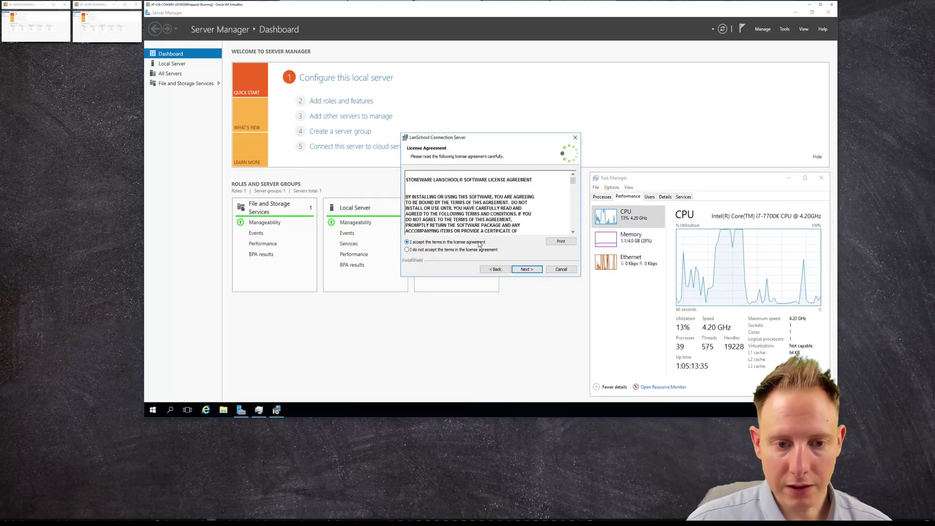
pyautogui.click(524, 269)
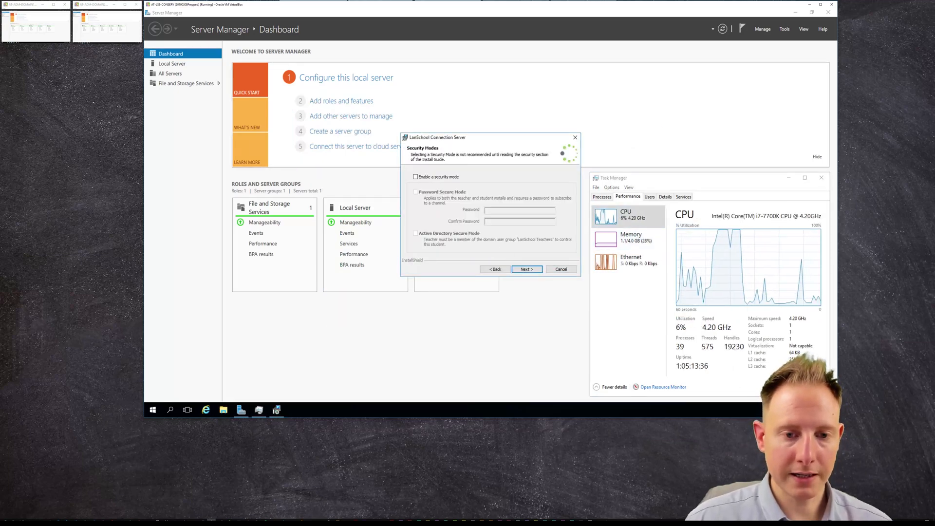
pyautogui.click(416, 177)
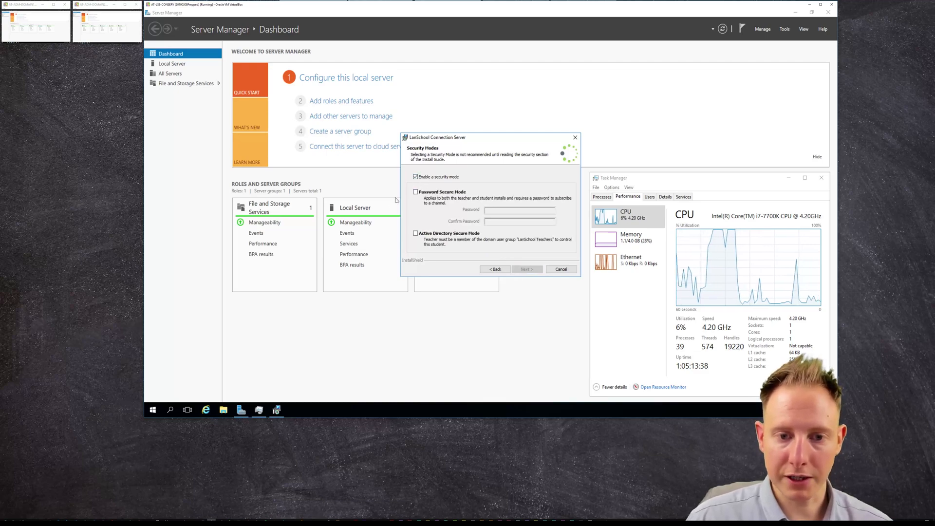
pyautogui.click(427, 234)
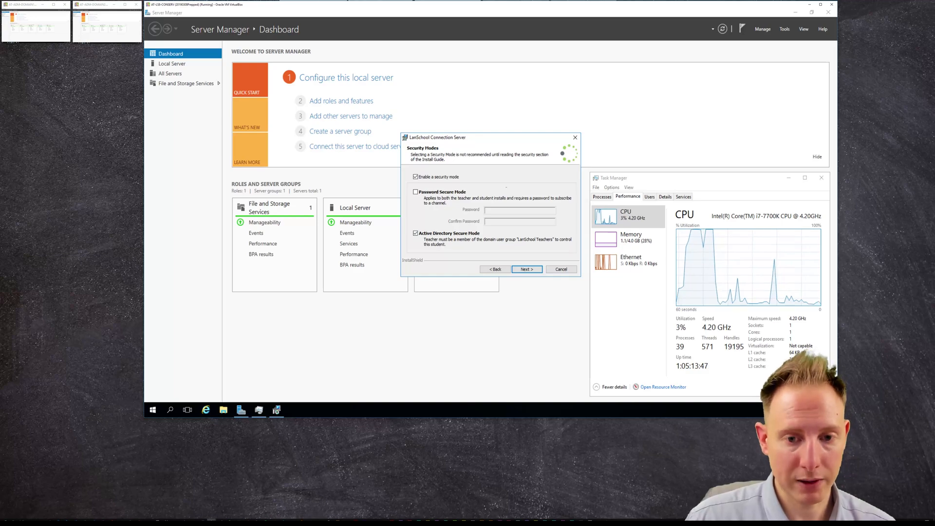
# - Install LanSchool Connection Server, check memory usage in Task Manager, and finish the wizard
pyautogui.click(527, 269)
pyautogui.click(527, 269)
pyautogui.click(527, 269)
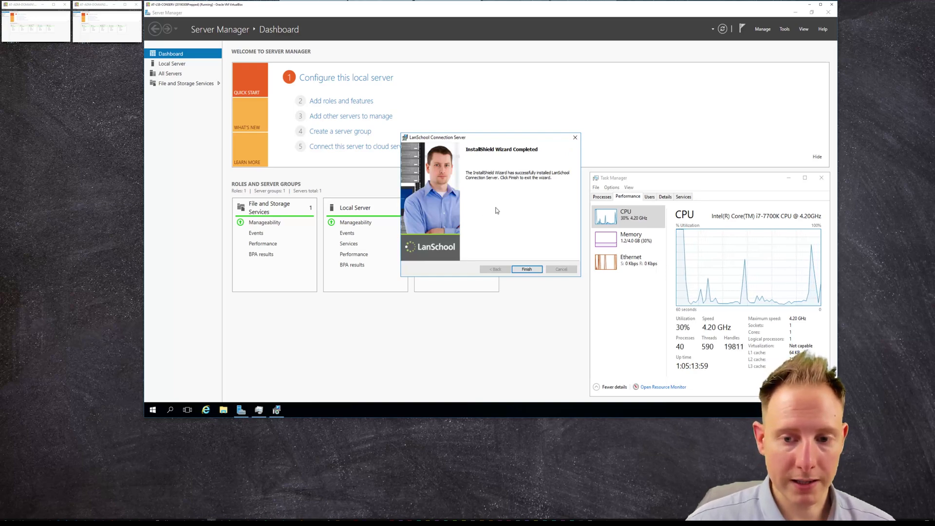
pyautogui.click(640, 244)
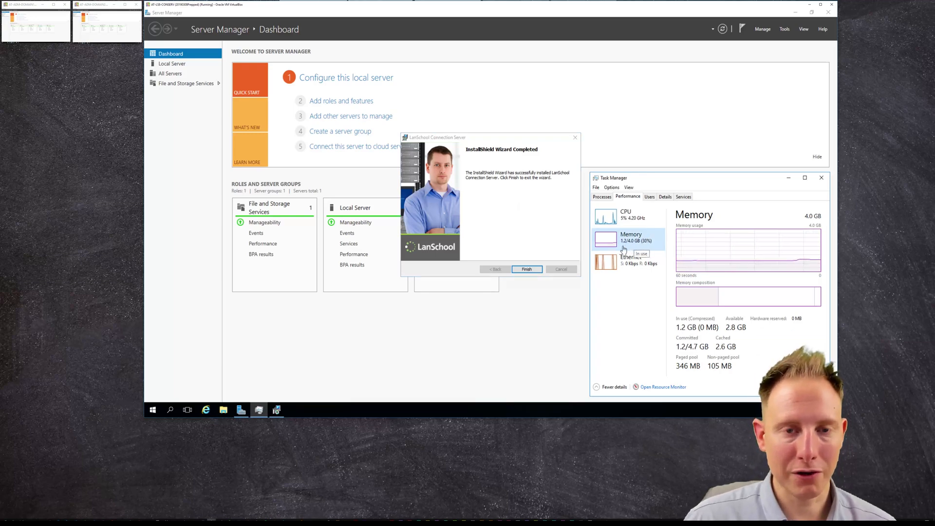
pyautogui.click(520, 268)
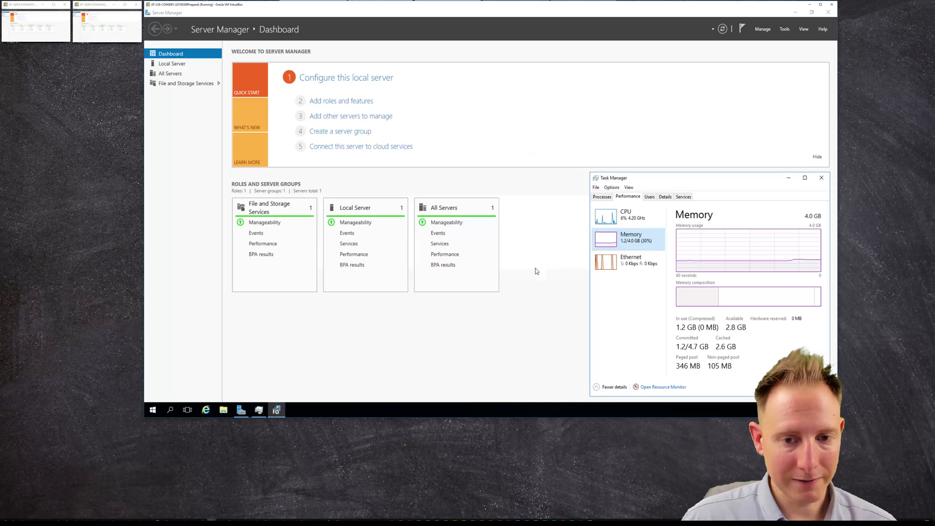
# - Reopen File Explorer and return to the LanSchool folder under Software\ITS on the My_Book drive
pyautogui.click(224, 410)
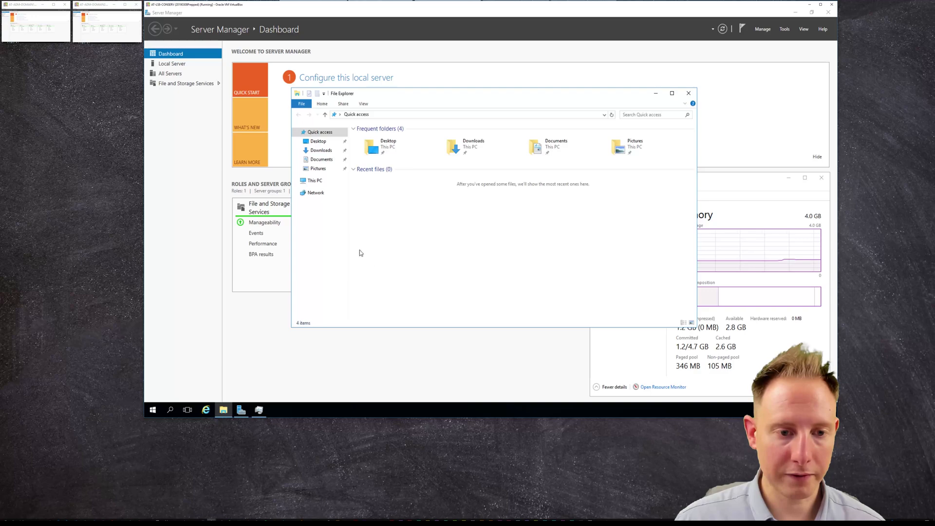
pyautogui.click(312, 180)
pyautogui.doubleClick(418, 237)
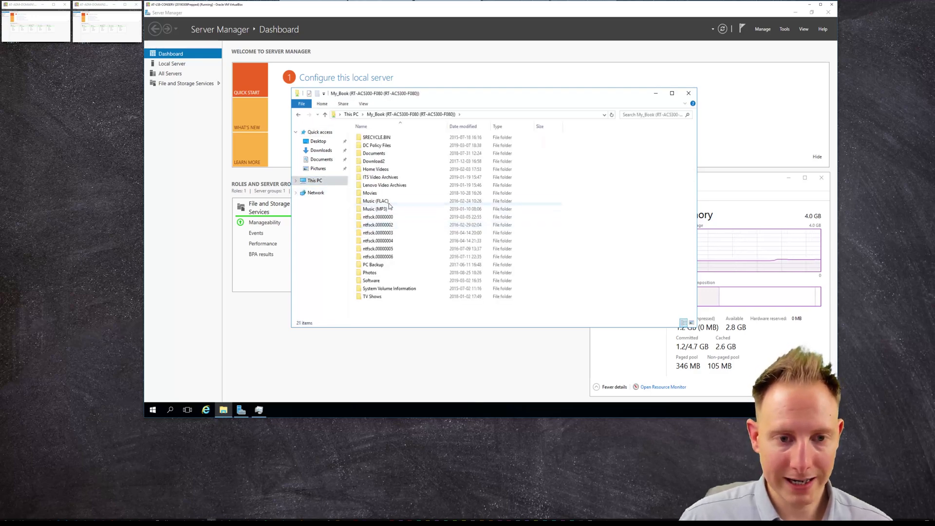
pyautogui.doubleClick(370, 281)
pyautogui.press('i')
pyautogui.press('Return')
pyautogui.press('l')
pyautogui.press('Return')
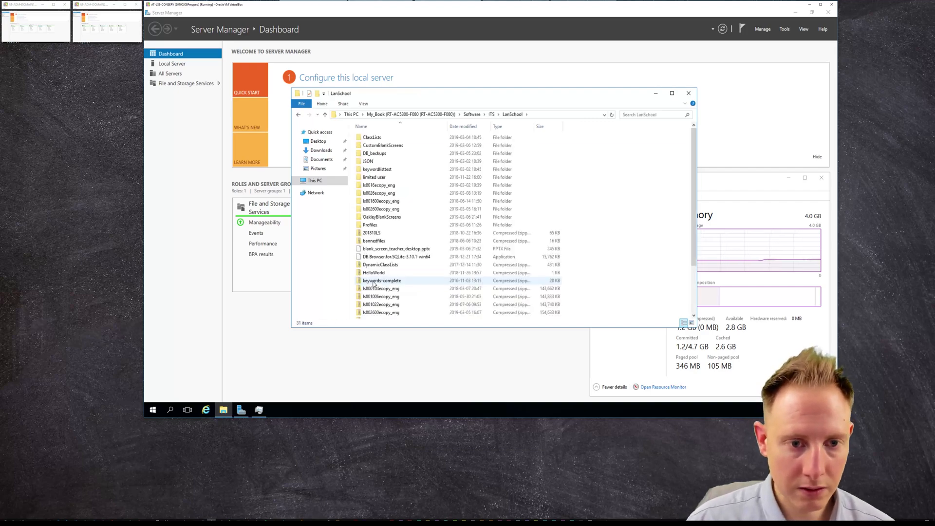
# - Copy the Student and Teacher installers from the ls802600ecopy_eng\Windows folder
pyautogui.doubleClick(387, 211)
pyautogui.doubleClick(373, 170)
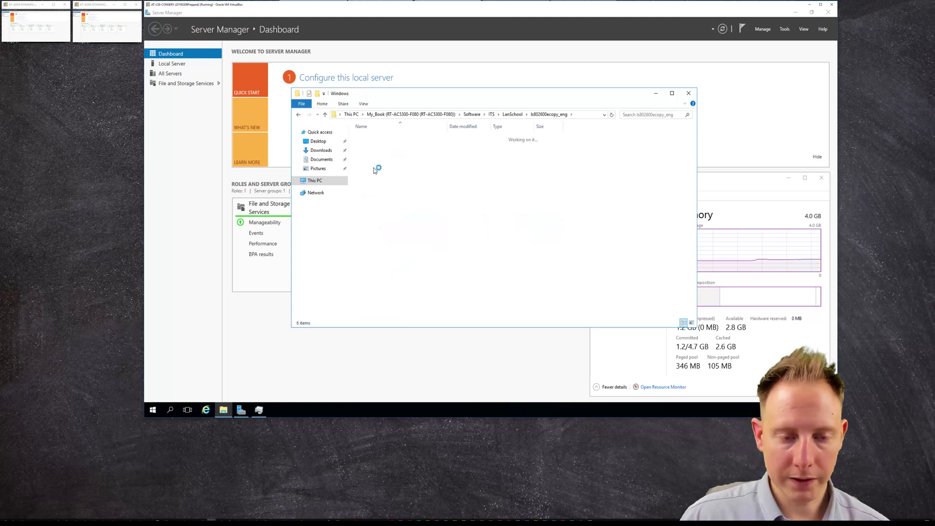
pyautogui.moveTo(396, 210); pyautogui.dragTo(373, 195)
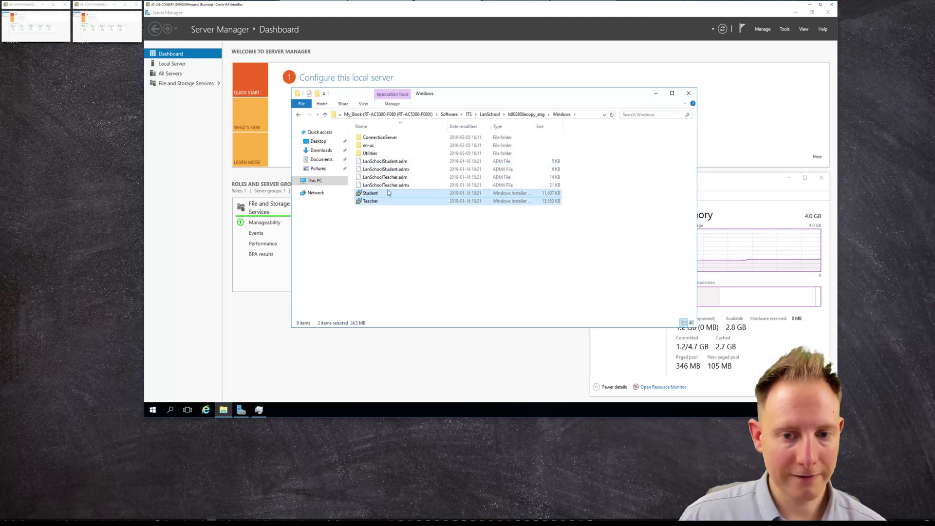
pyautogui.rightClick(374, 193)
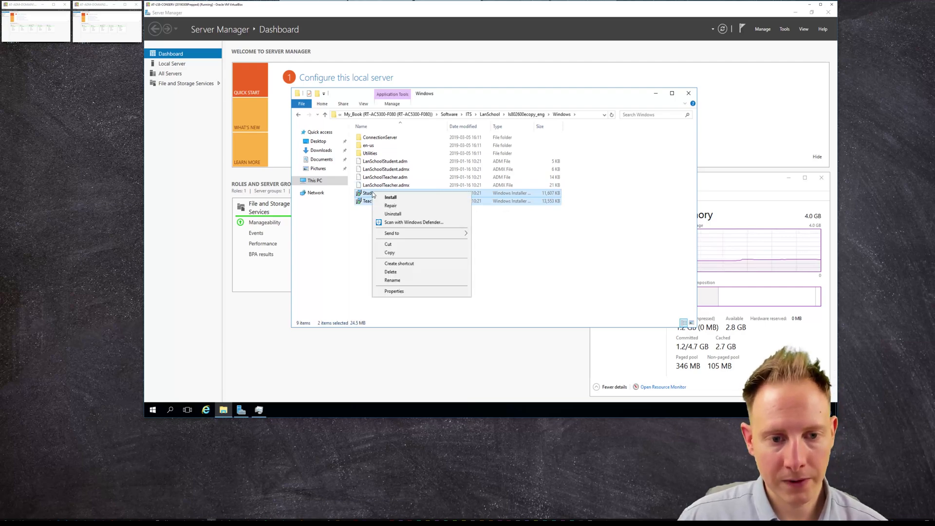
pyautogui.click(390, 253)
# - Paste the copied Student and Teacher installers into C:\Program Files (x86)\LanSchool
pyautogui.click(314, 180)
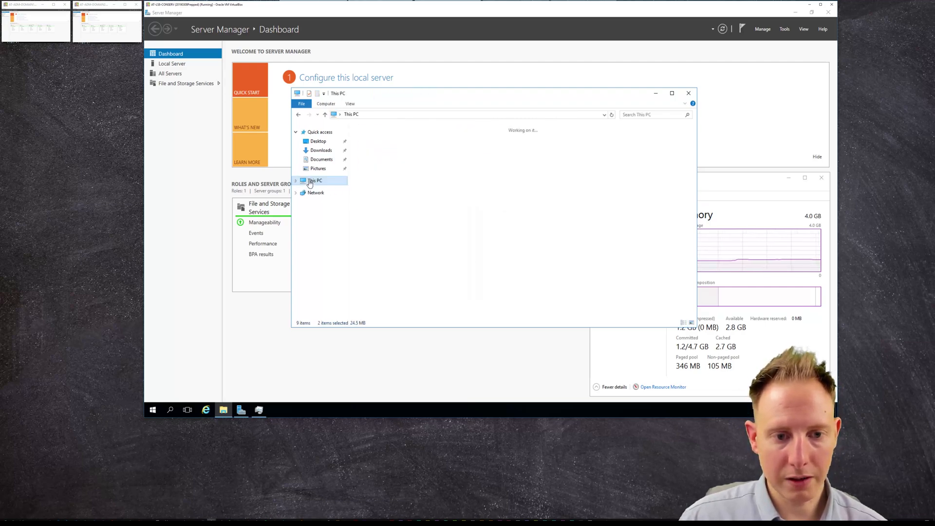
pyautogui.doubleClick(379, 197)
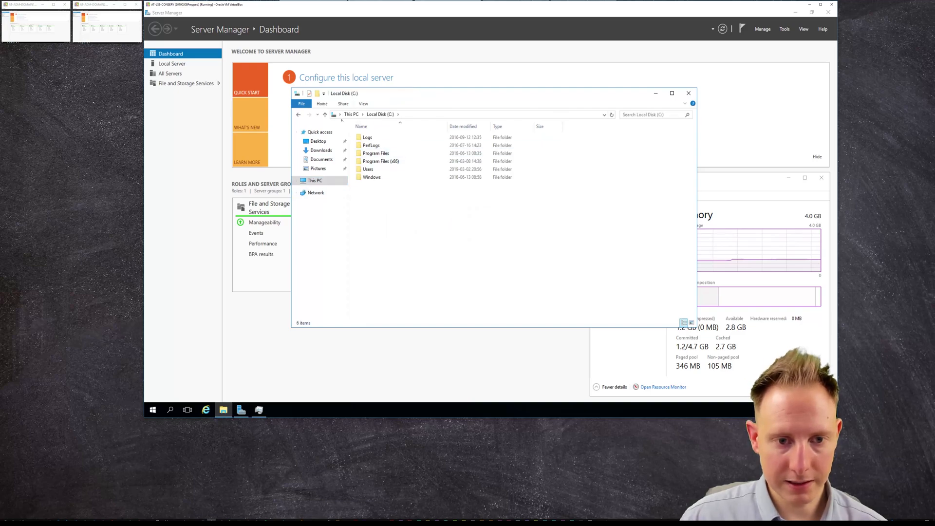
pyautogui.doubleClick(394, 164)
pyautogui.doubleClick(373, 153)
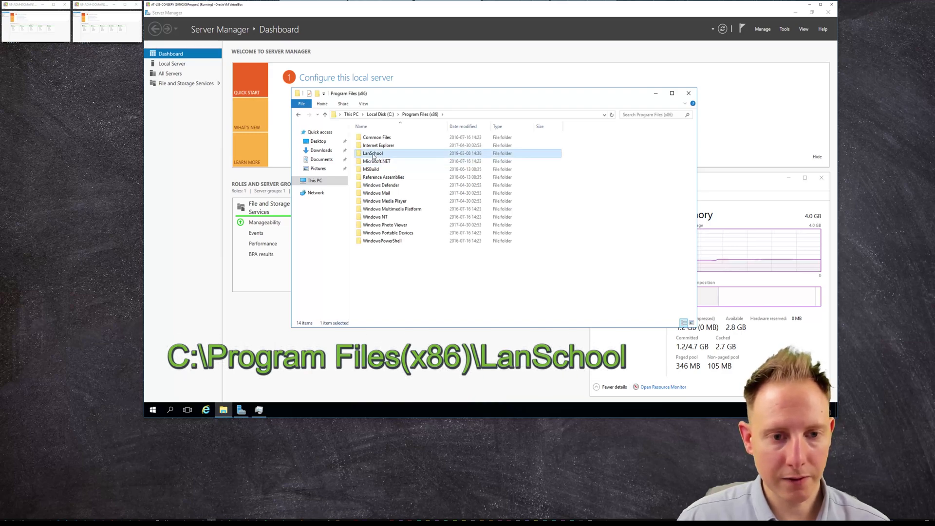
pyautogui.rightClick(393, 216)
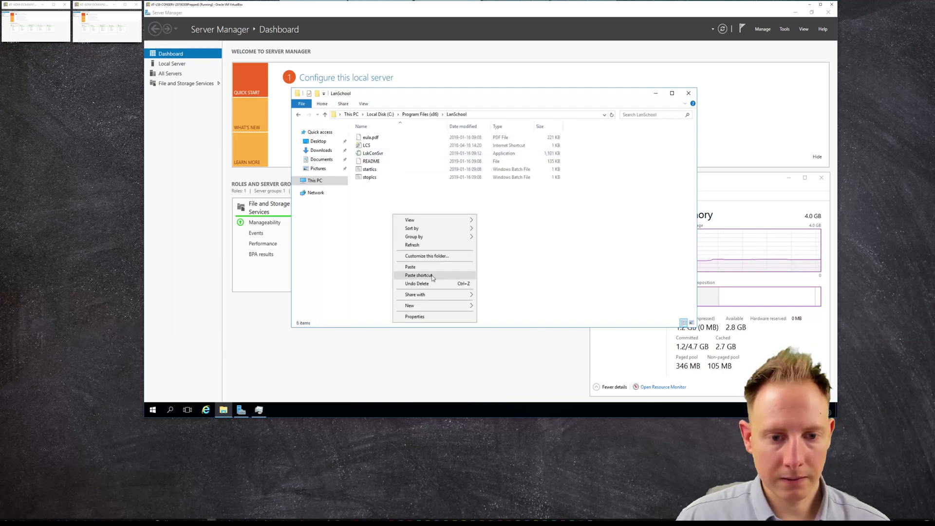
pyautogui.click(420, 268)
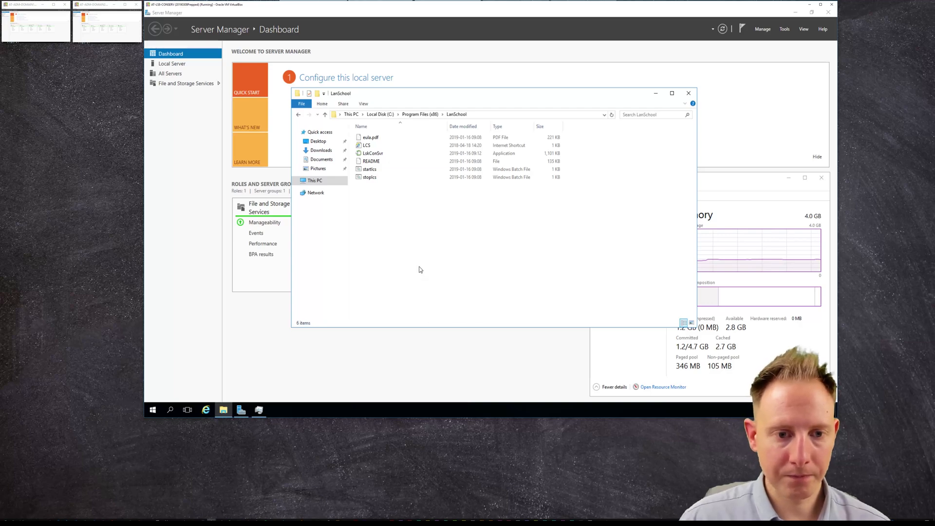
pyautogui.click(443, 255)
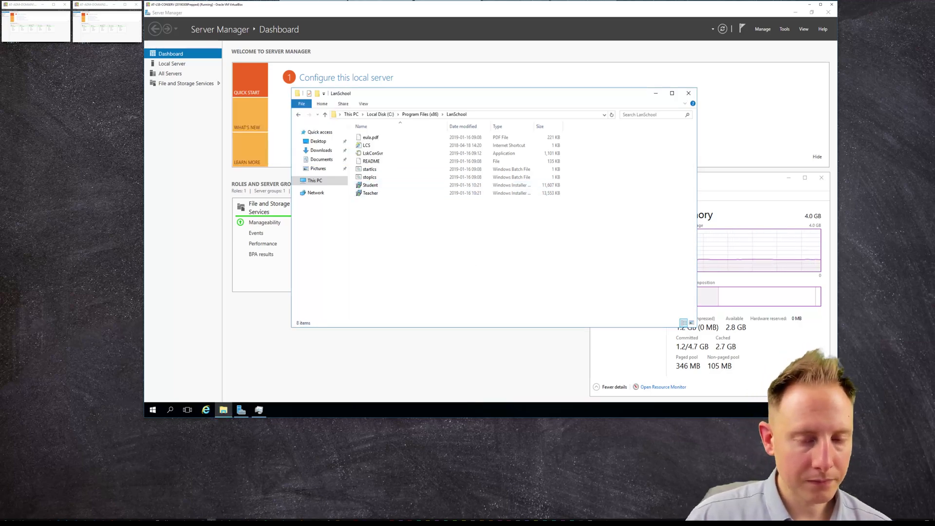
# - Restart the LanSchool Connection Server Service from the Windows Services console (services.msc), and close the console
pyautogui.click(152, 409)
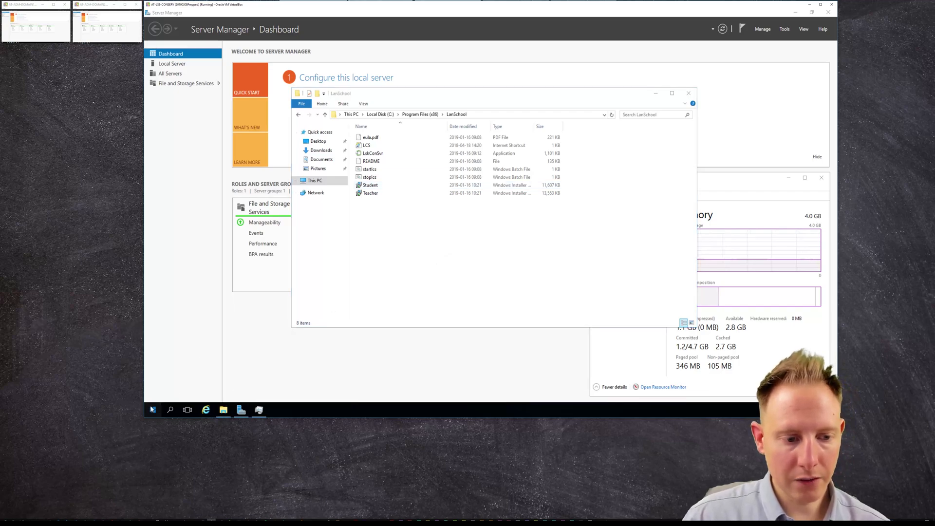
pyautogui.write('services')
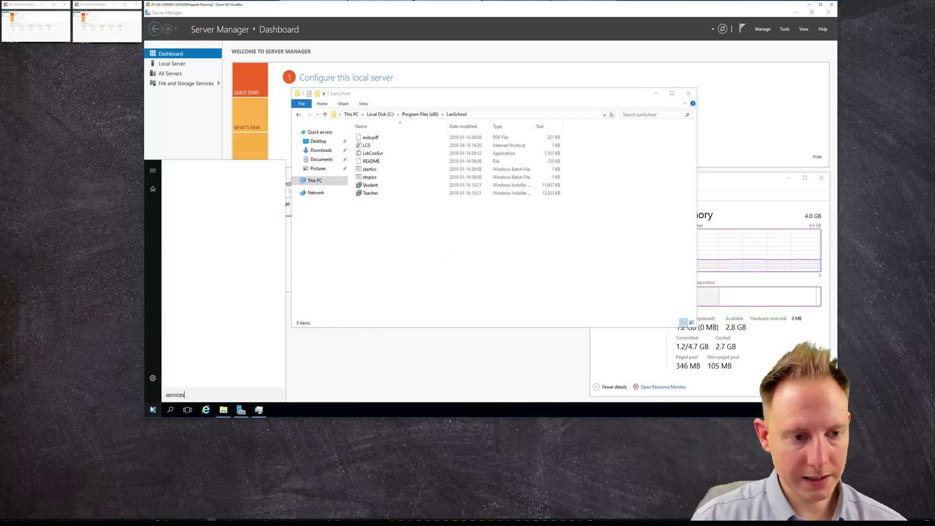
pyautogui.write('.msc')
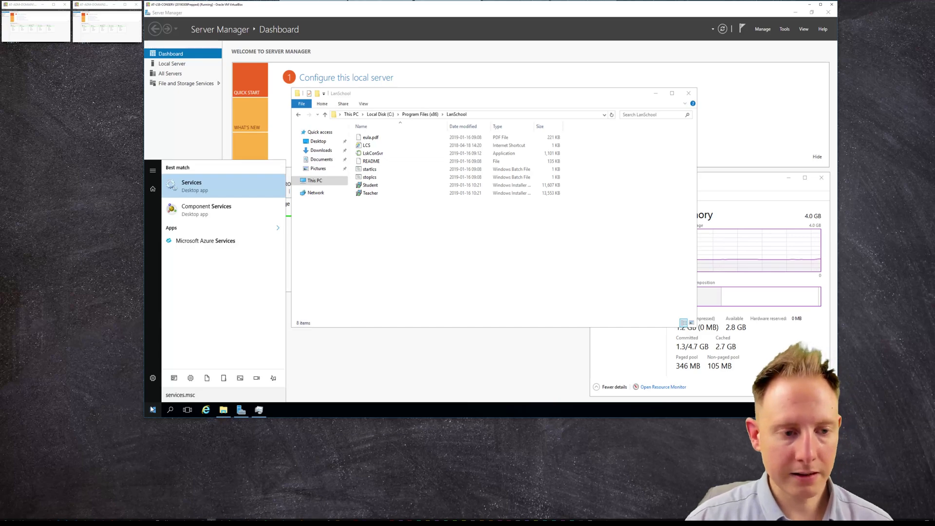
pyautogui.press('Return')
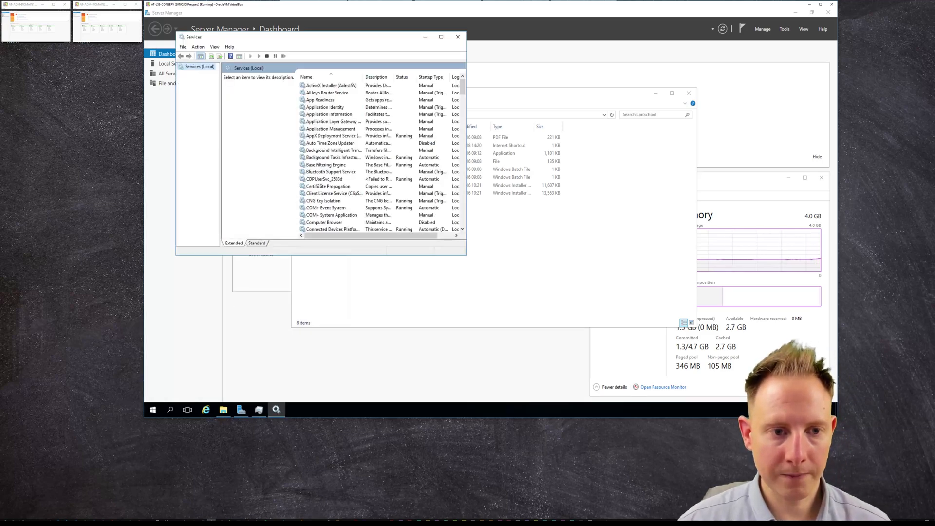
pyautogui.scroll(-18, 368, 149)
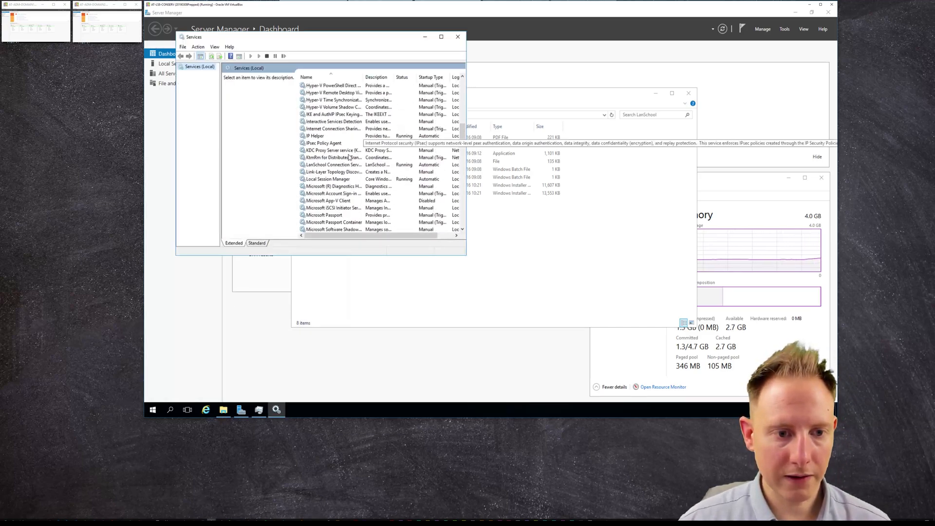
pyautogui.click(324, 157)
pyautogui.click(325, 164)
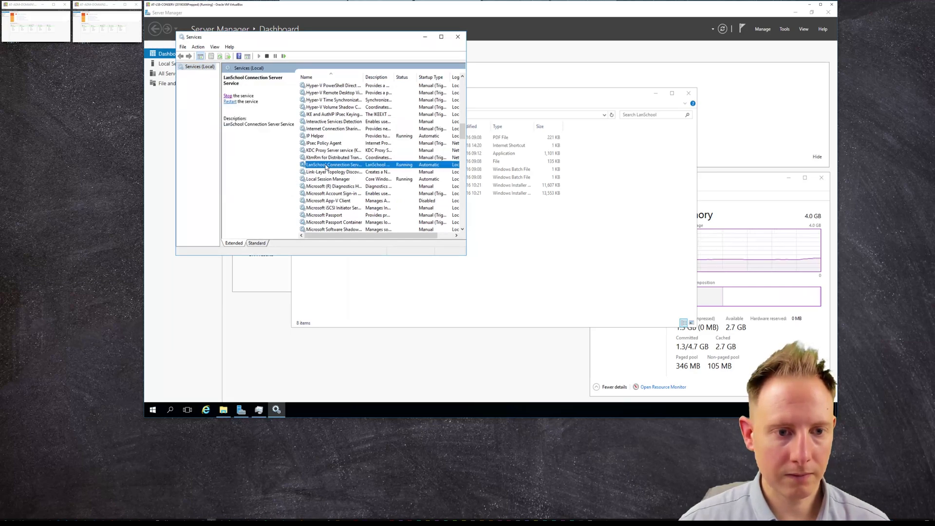
pyautogui.click(227, 96)
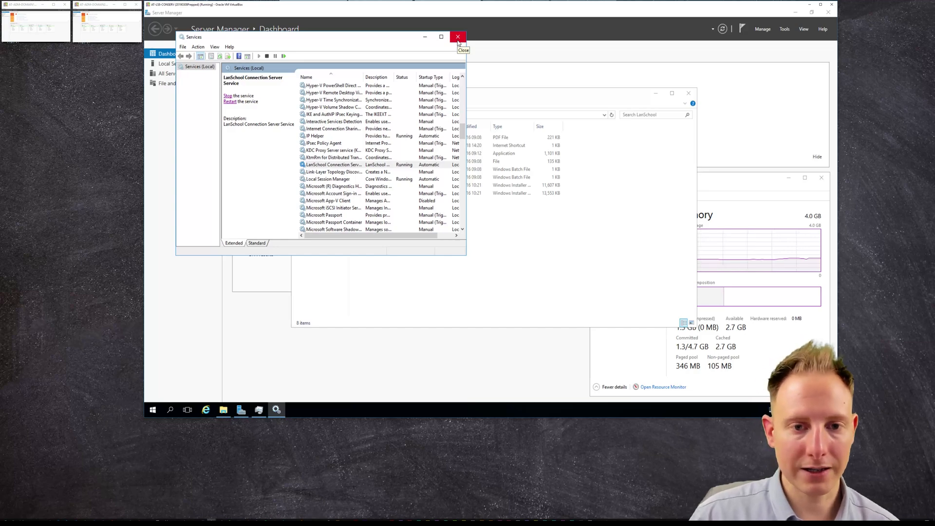
pyautogui.click(458, 37)
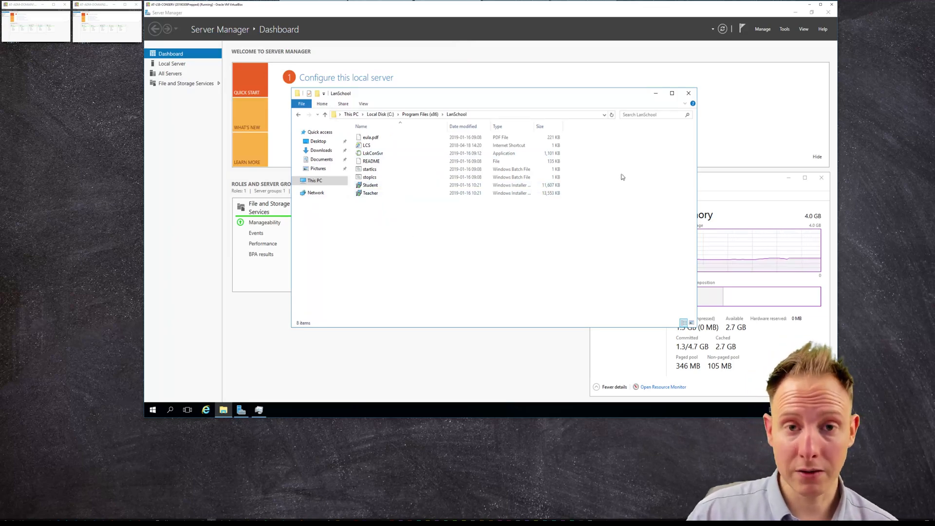
# - Close File Explorer, minimize Server Manager, and open the LanSchool Connection Server page from its desktop shortcut
pyautogui.click(690, 94)
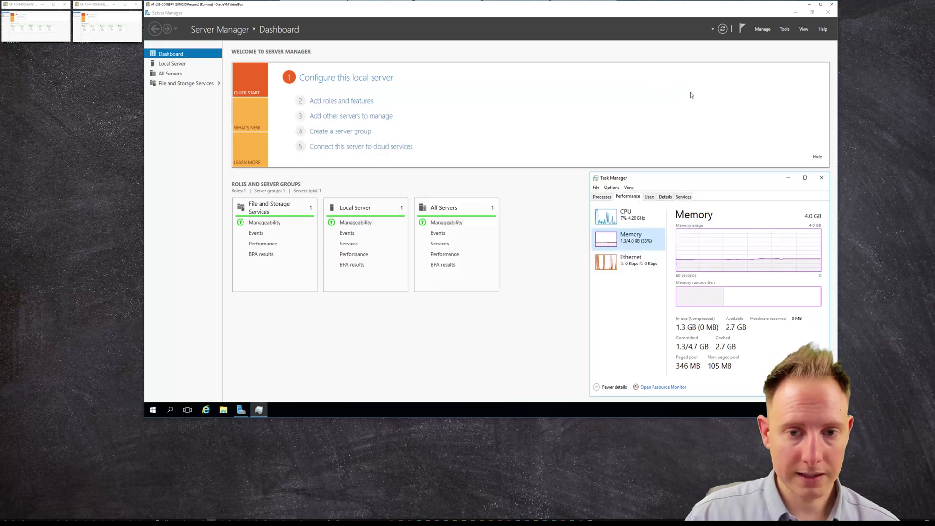
pyautogui.click(795, 12)
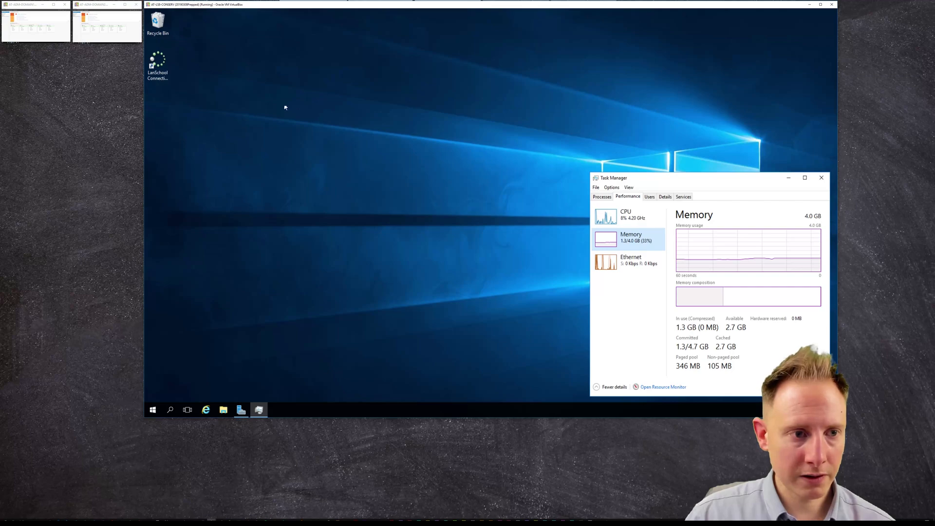
pyautogui.click(158, 66)
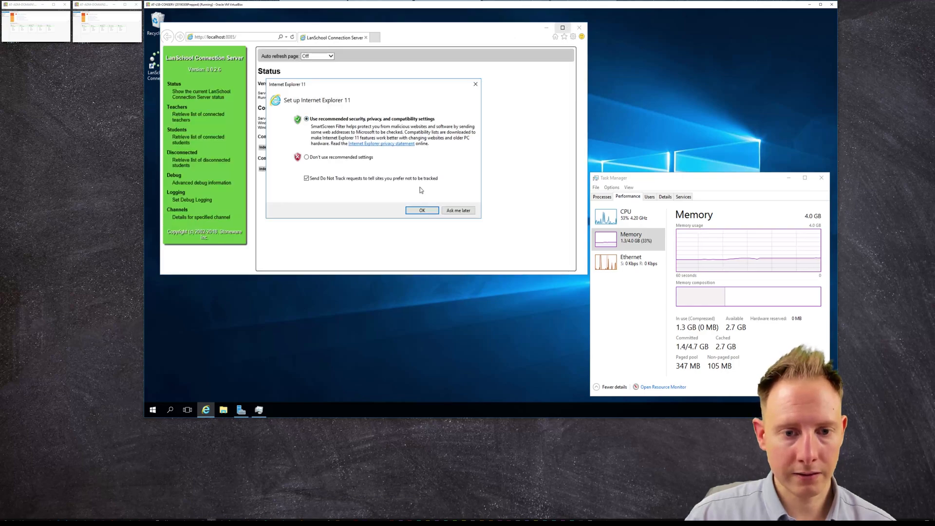
# - Accept Internet Explorer's recommended settings, suppress future secure-connection alerts, and leave only the LanSchool Connection Server page open, maximized
pyautogui.click(421, 209)
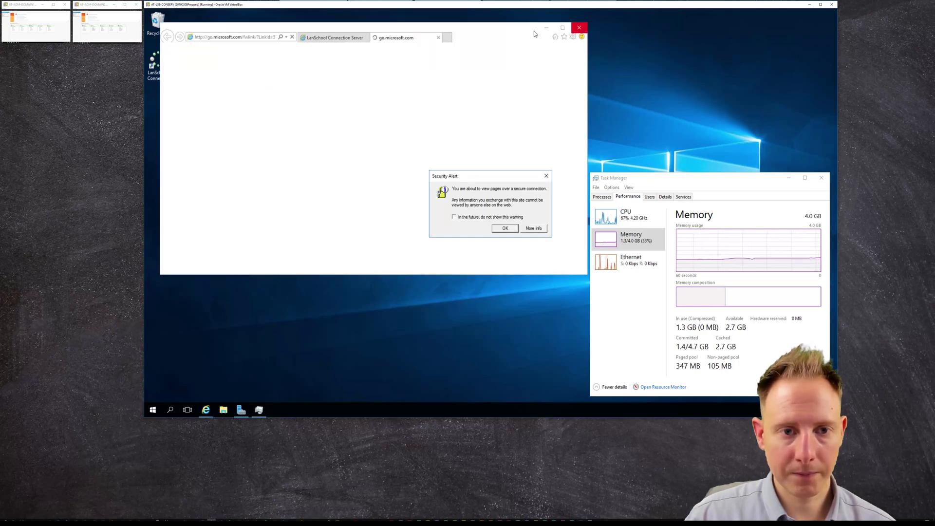
pyautogui.click(507, 218)
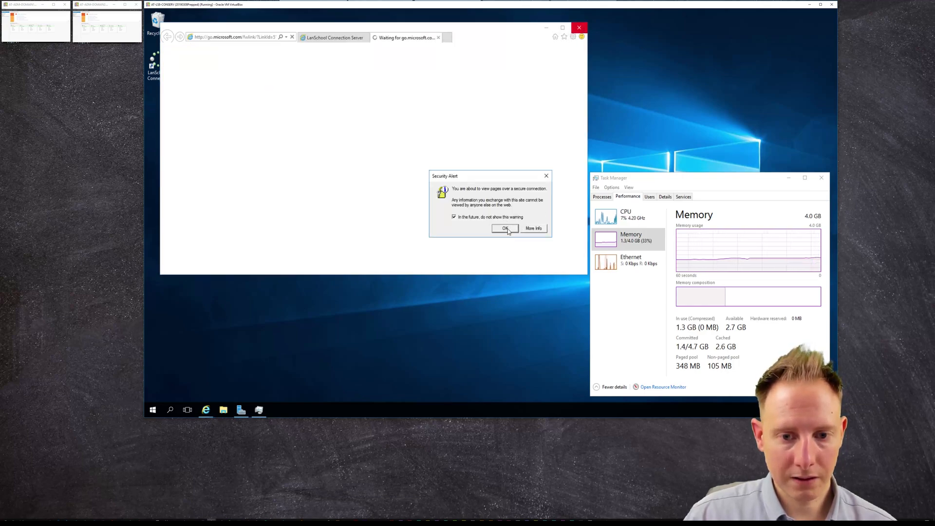
pyautogui.click(507, 229)
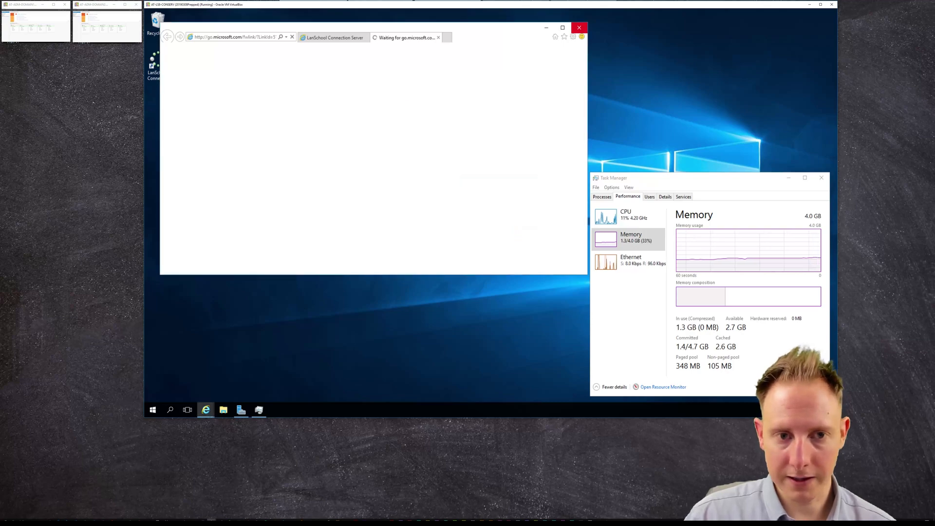
pyautogui.middleClick(395, 43)
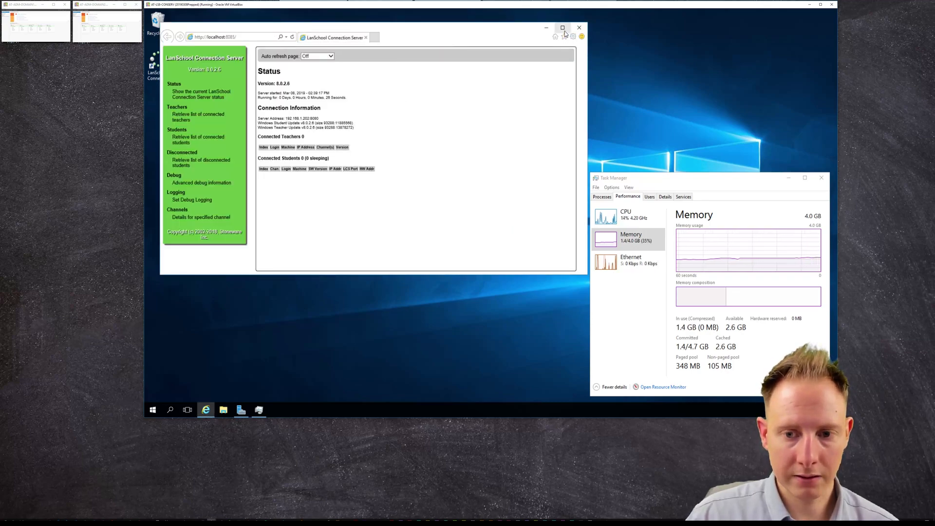
pyautogui.click(565, 31)
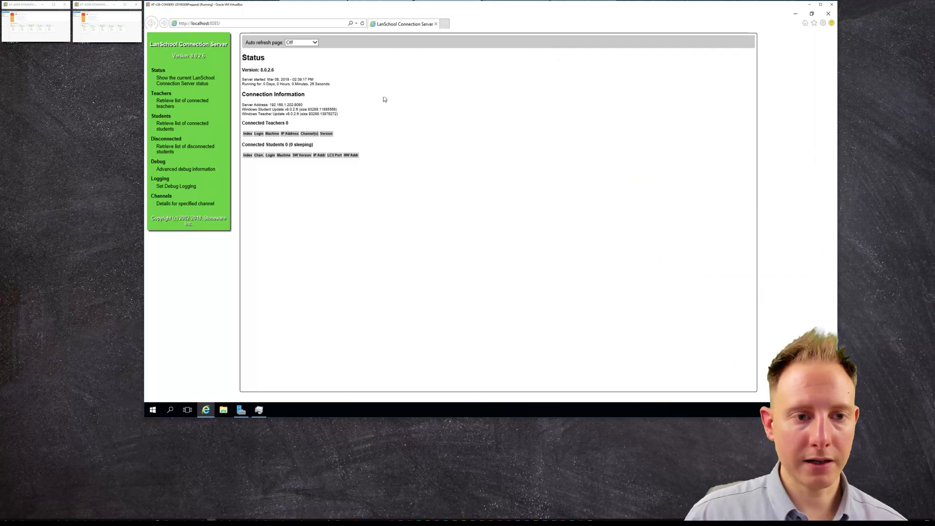
# - Set the status page's auto refresh to 5 seconds and enlarge the page display
pyautogui.click(314, 43)
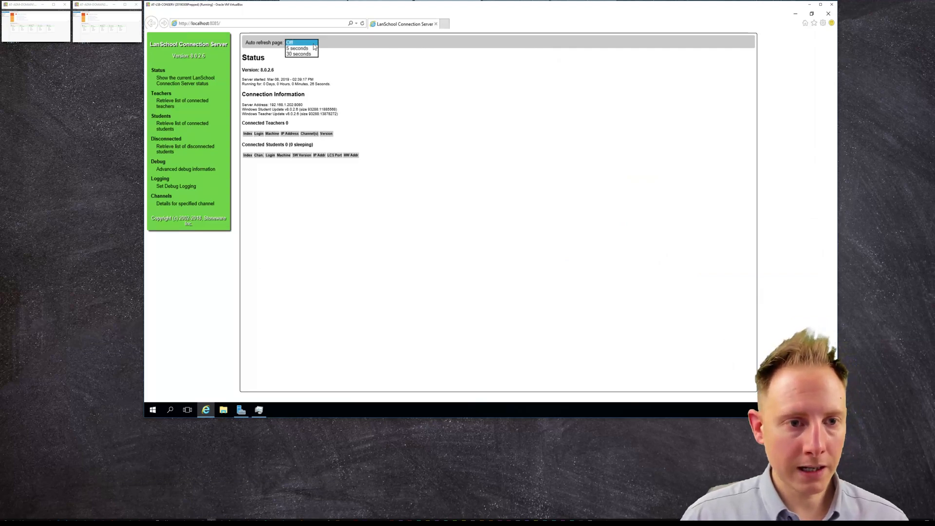
pyautogui.click(299, 50)
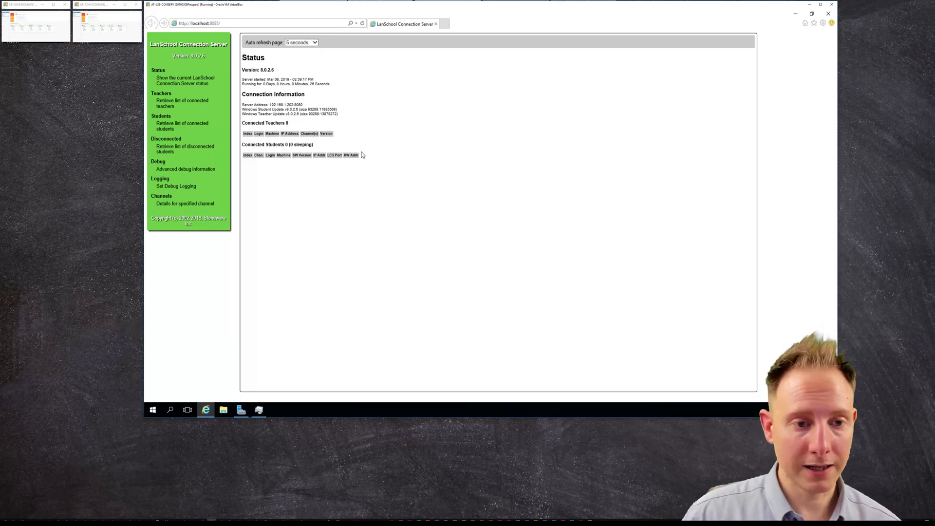
pyautogui.scroll(2, 337, 158)
pyautogui.scroll(5, 337, 159)
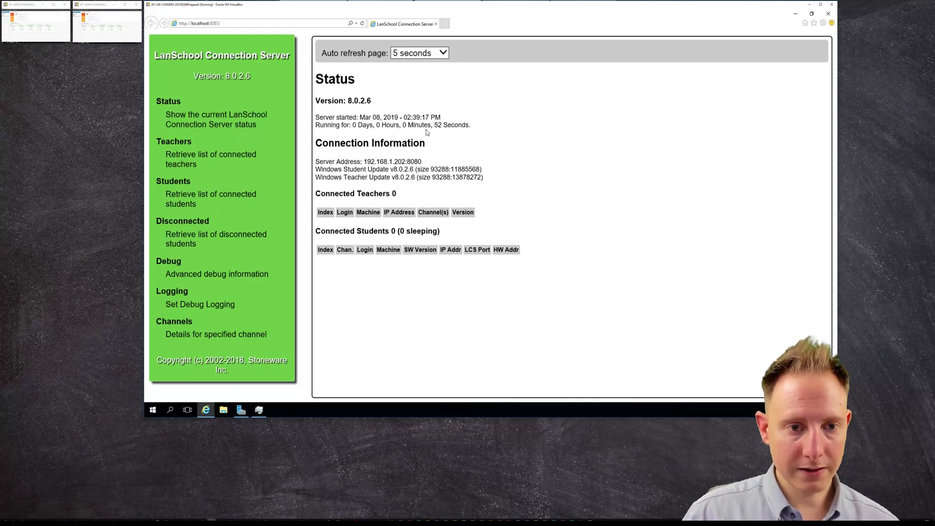
# - Compare the connection server version with the Windows Student and Teacher Update versions on the status page
pyautogui.moveTo(347, 100); pyautogui.dragTo(372, 101)
pyautogui.click(560, 159)
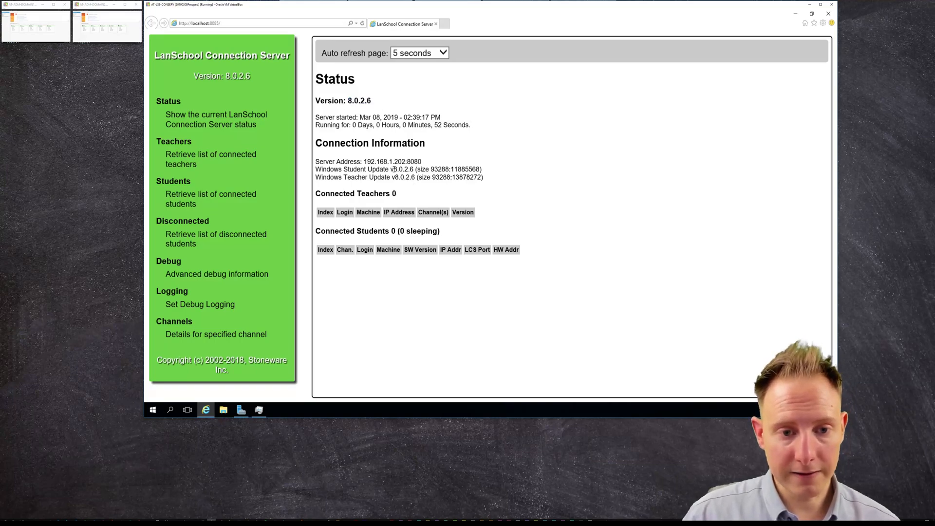
pyautogui.moveTo(389, 177); pyautogui.dragTo(410, 177)
pyautogui.click(409, 177)
pyautogui.moveTo(349, 102); pyautogui.dragTo(372, 103)
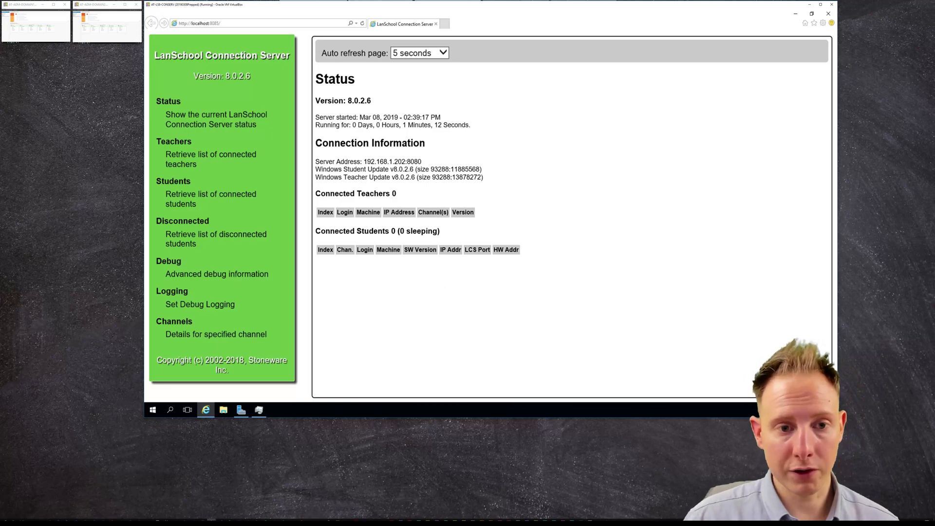
pyautogui.moveTo(352, 103); pyautogui.dragTo(372, 99)
pyautogui.click(374, 110)
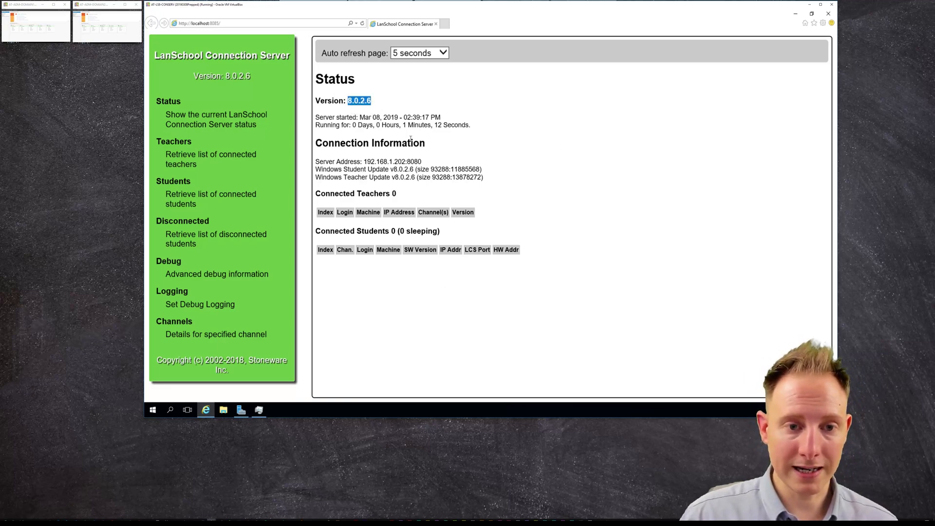
pyautogui.moveTo(390, 170); pyautogui.dragTo(414, 170)
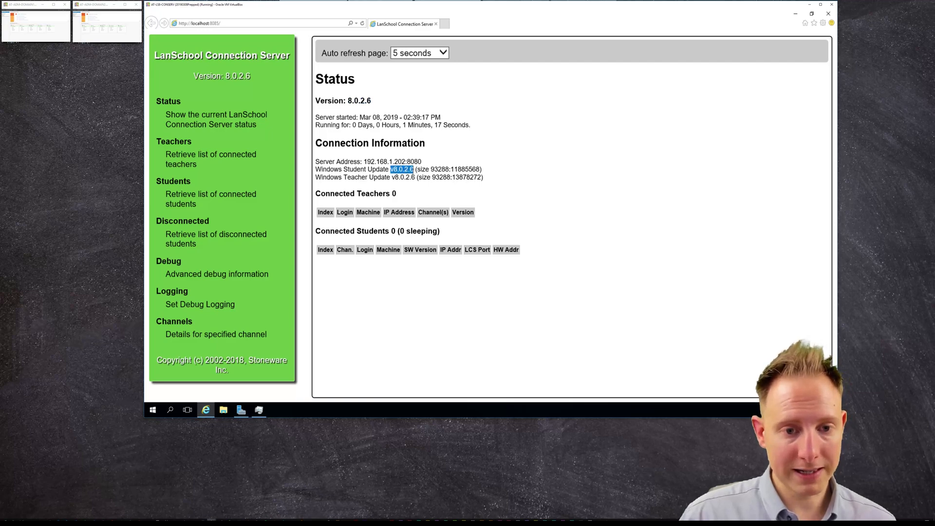
pyautogui.click(492, 195)
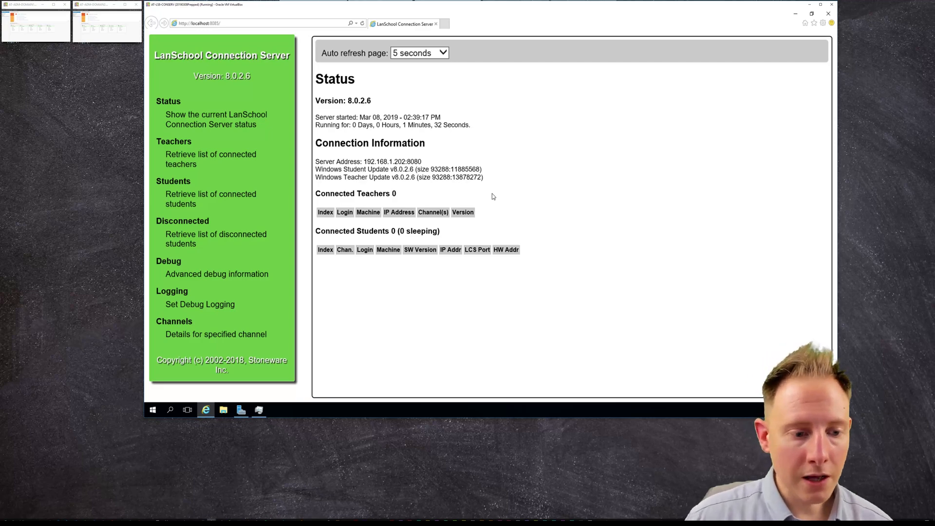
# - Check the server's CPU and memory usage in Task Manager, and close it
pyautogui.click(258, 409)
pyautogui.click(653, 225)
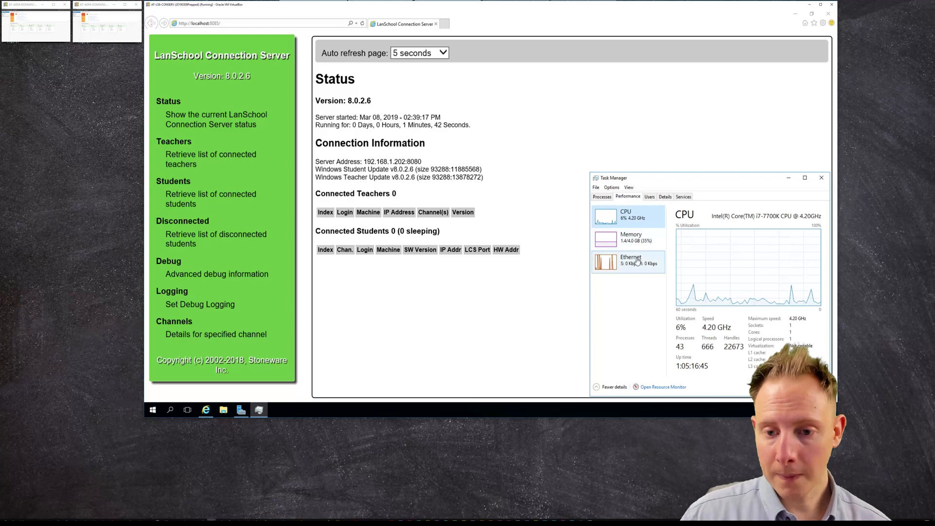
pyautogui.click(650, 243)
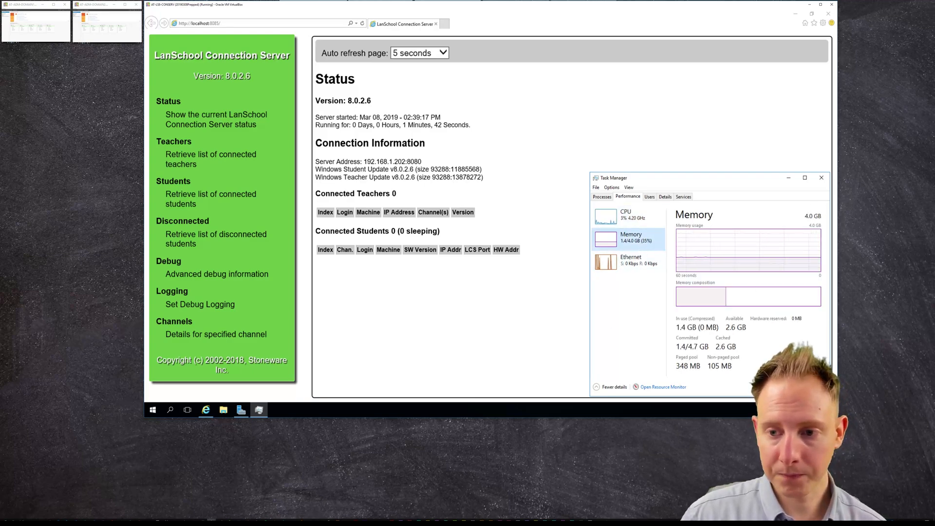
pyautogui.click(821, 177)
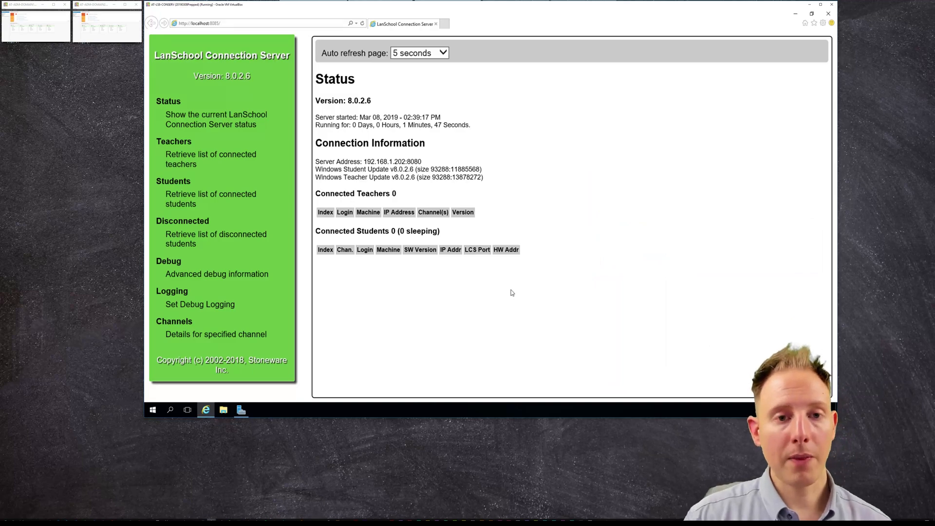